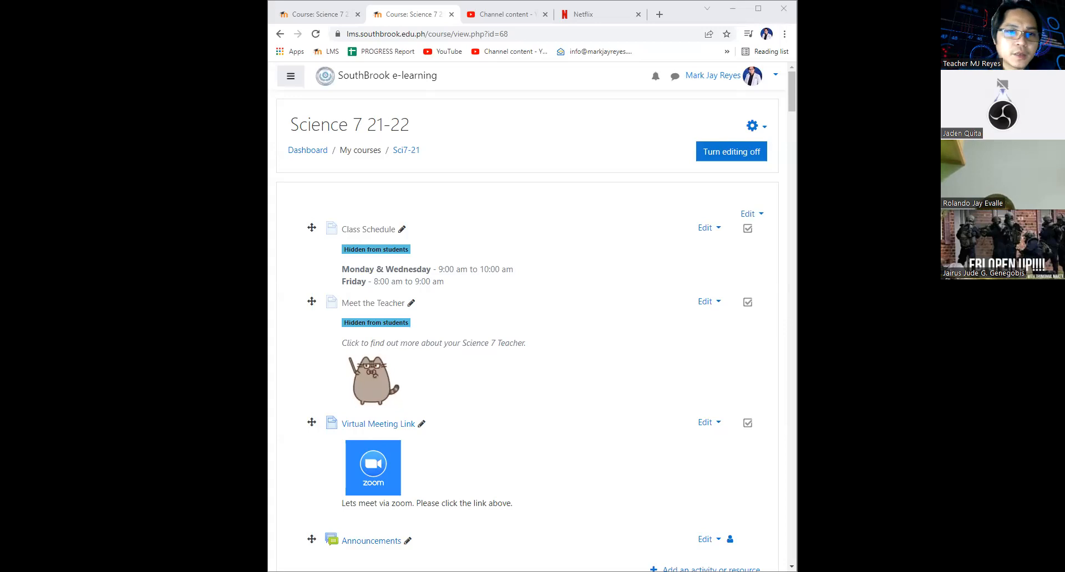
scroll(639, 359, down, 3)
scroll(640, 359, down, 1)
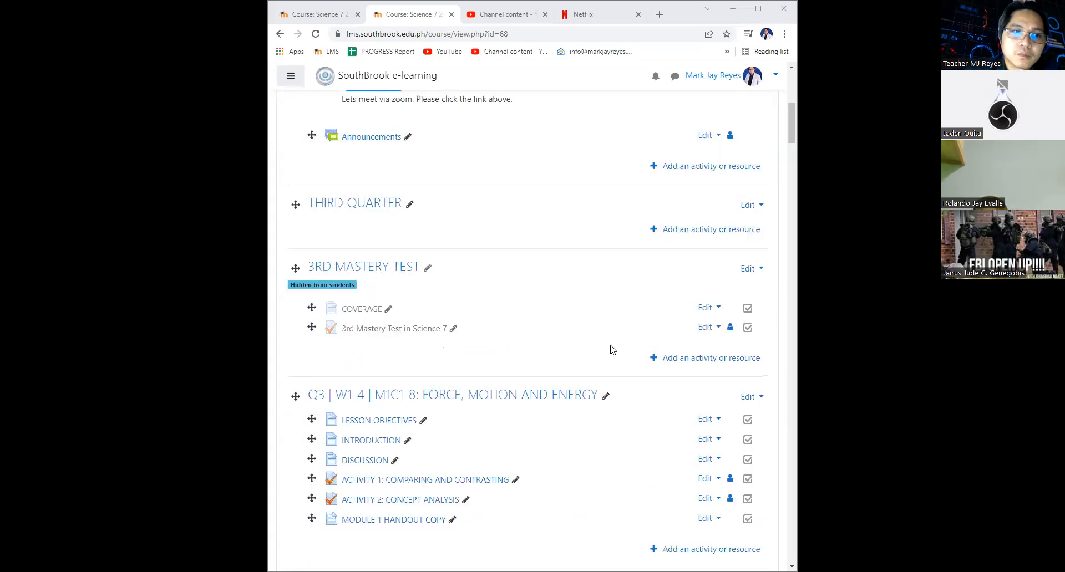
scroll(611, 350, down, 3)
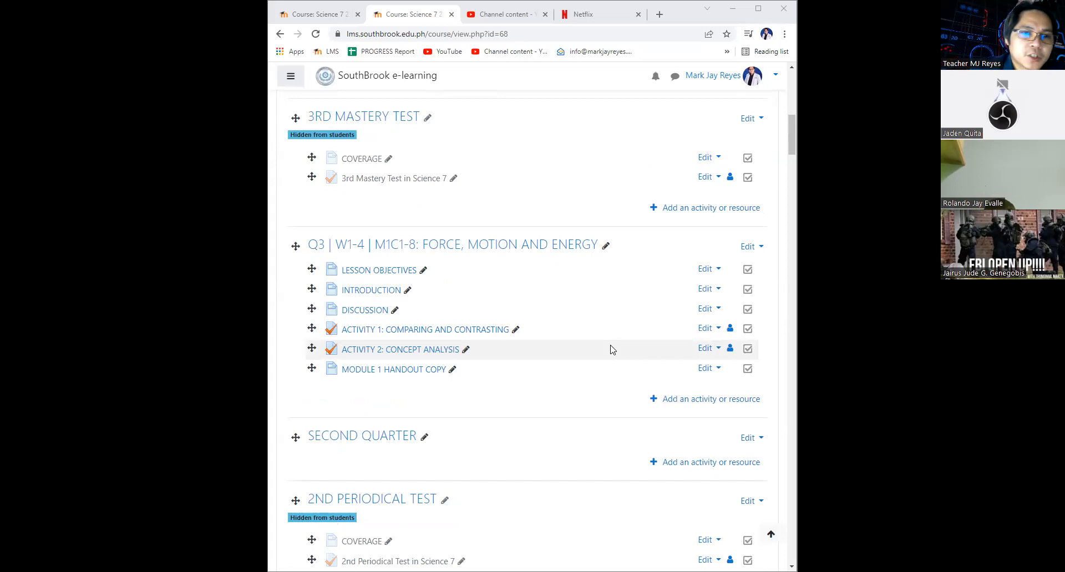
Review the ACTIVITY 1: COMPARING AND CONTRASTING quiz, then return to the Science 7 course page.
click(469, 333)
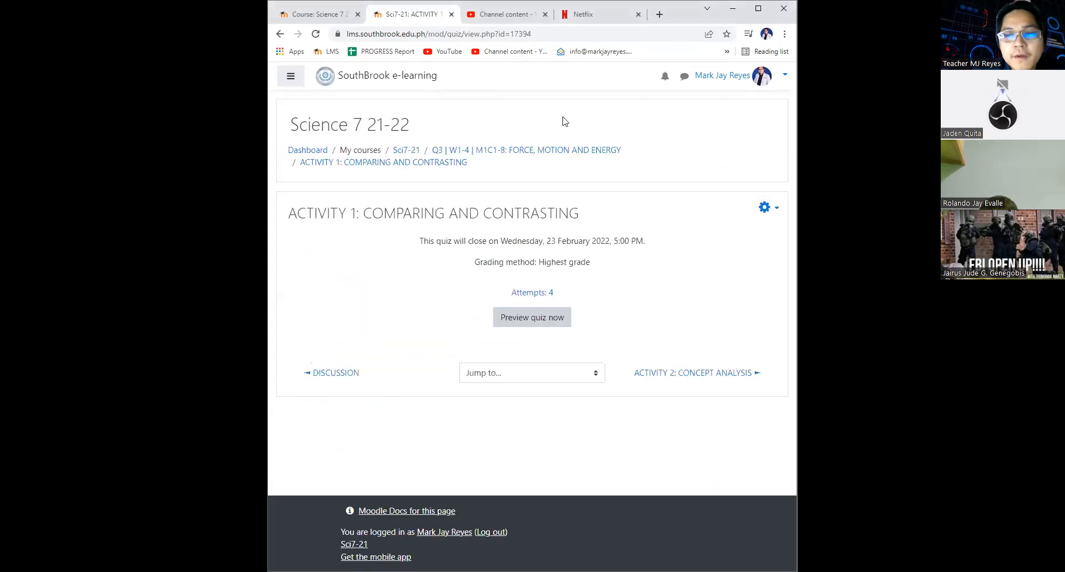
click(279, 34)
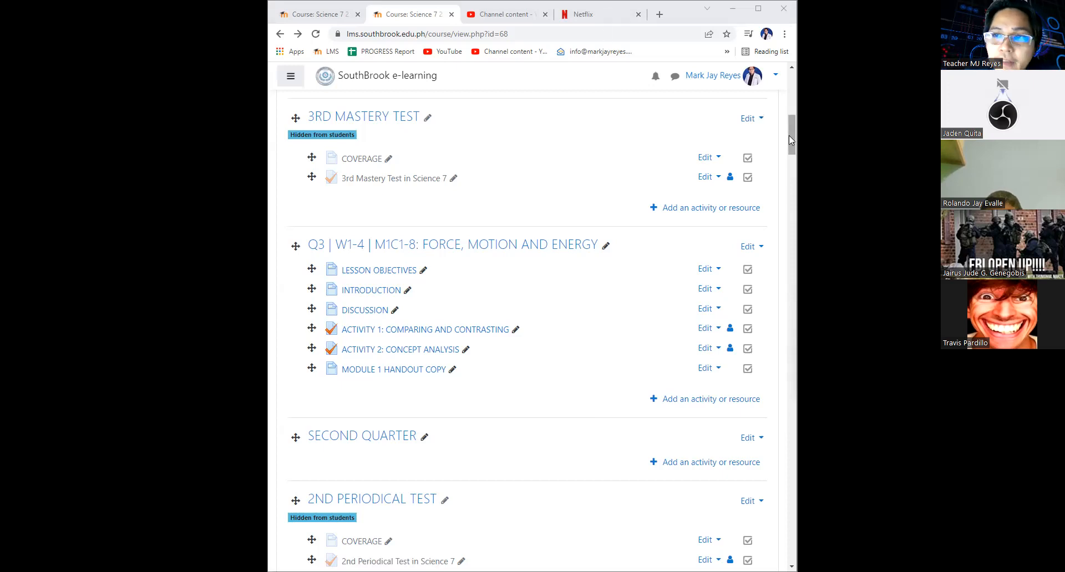
drag(788, 136, 786, 214)
scroll(649, 279, up, 2)
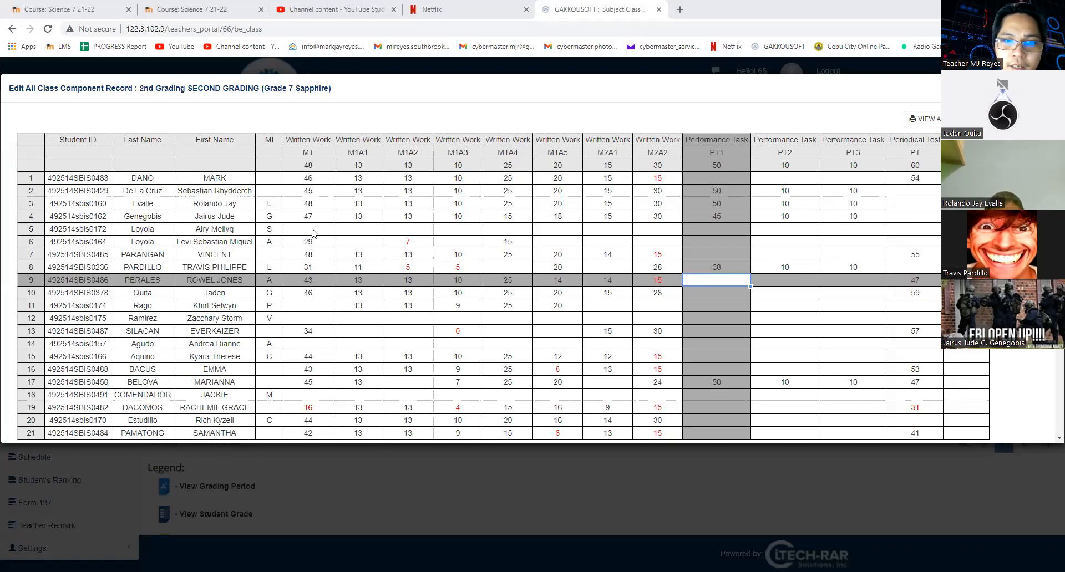
click(313, 229)
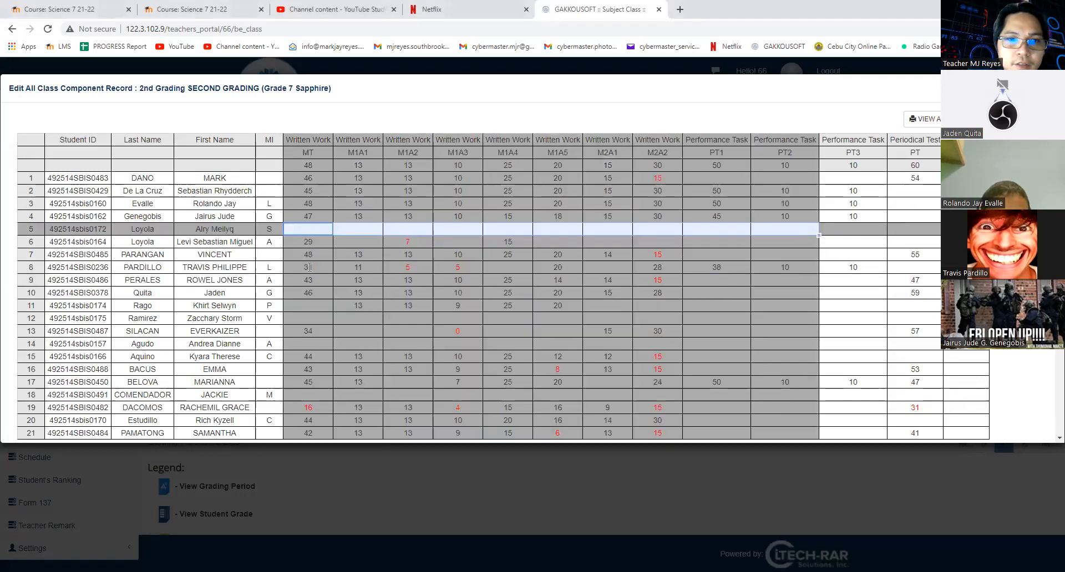
click(557, 254)
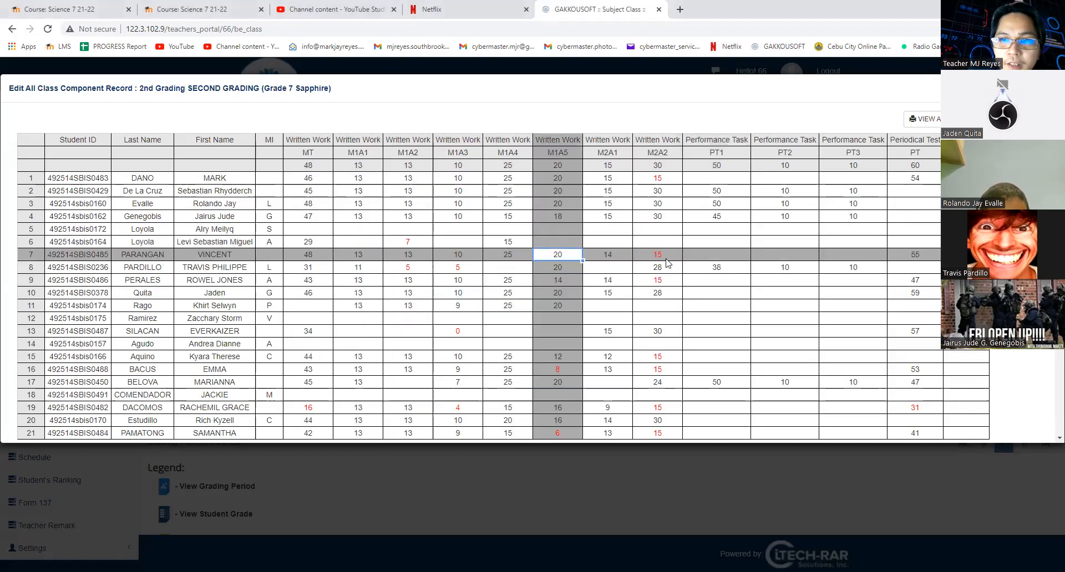
drag(557, 242, 853, 242)
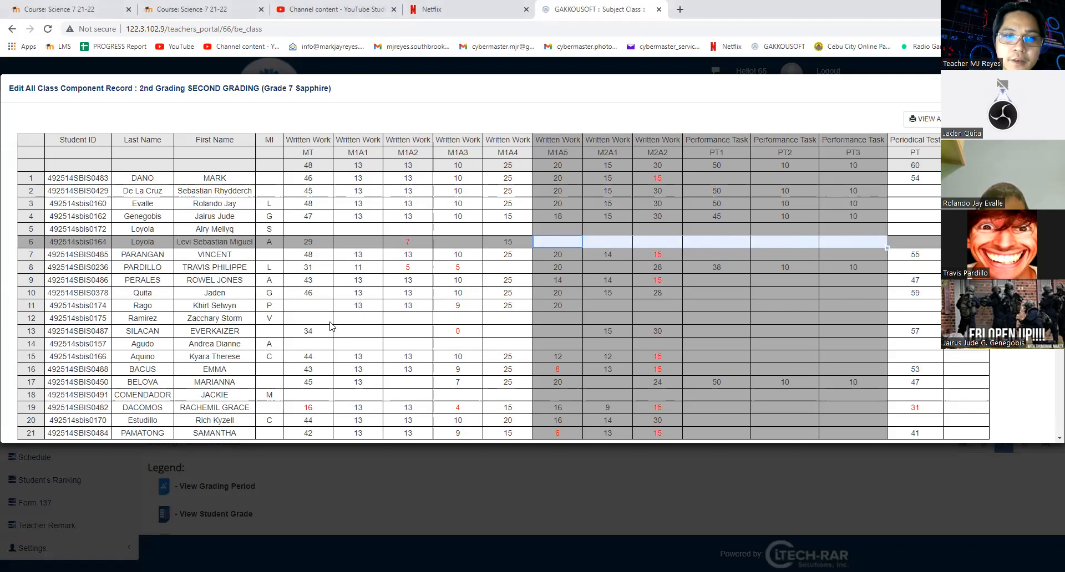
drag(308, 306, 840, 319)
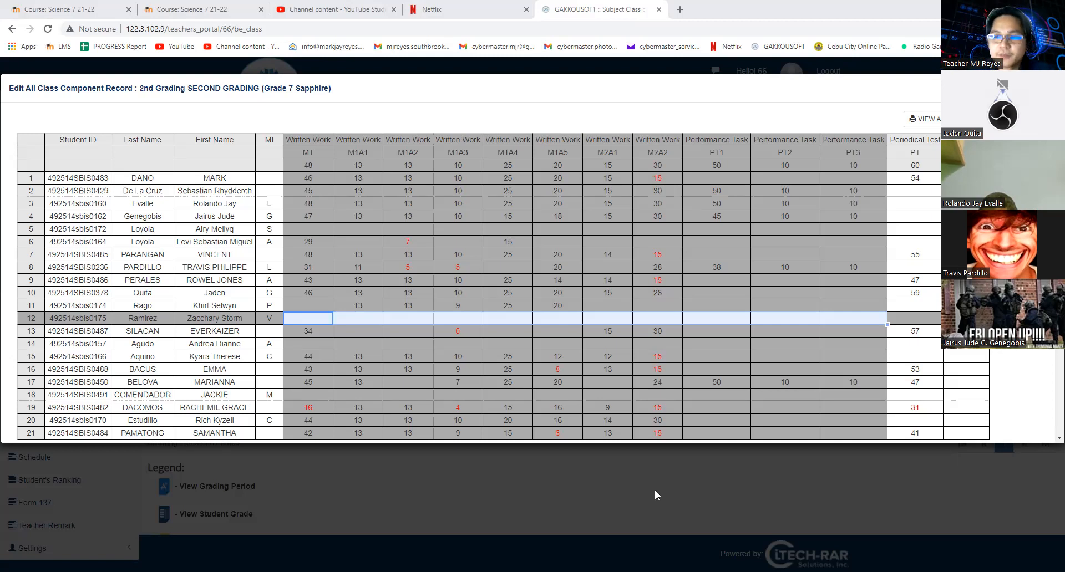
Close the second-grading class record and the Science grading period list, returning to the Subject Class list.
click(700, 474)
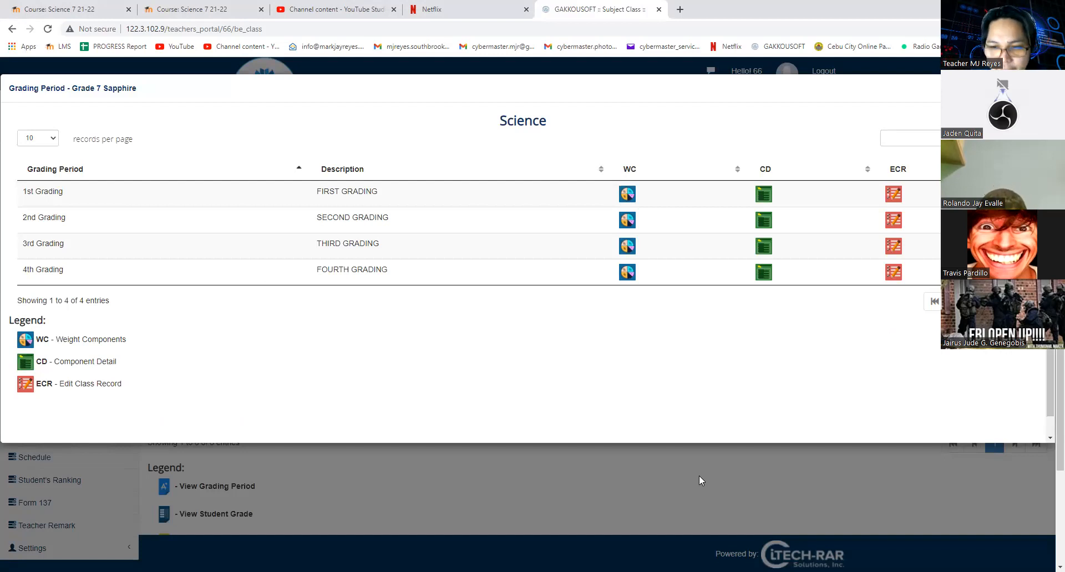
click(608, 471)
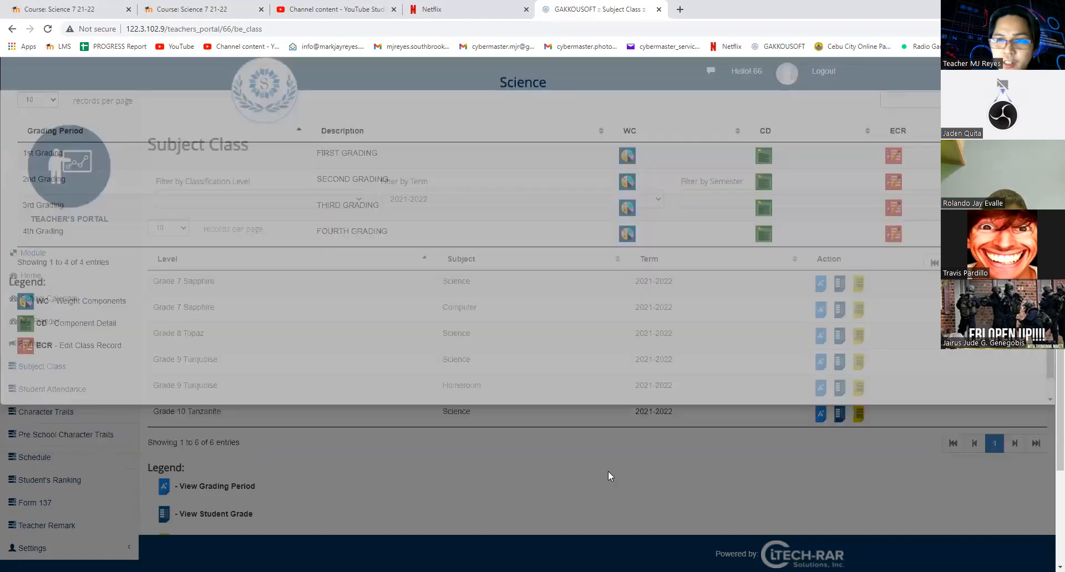